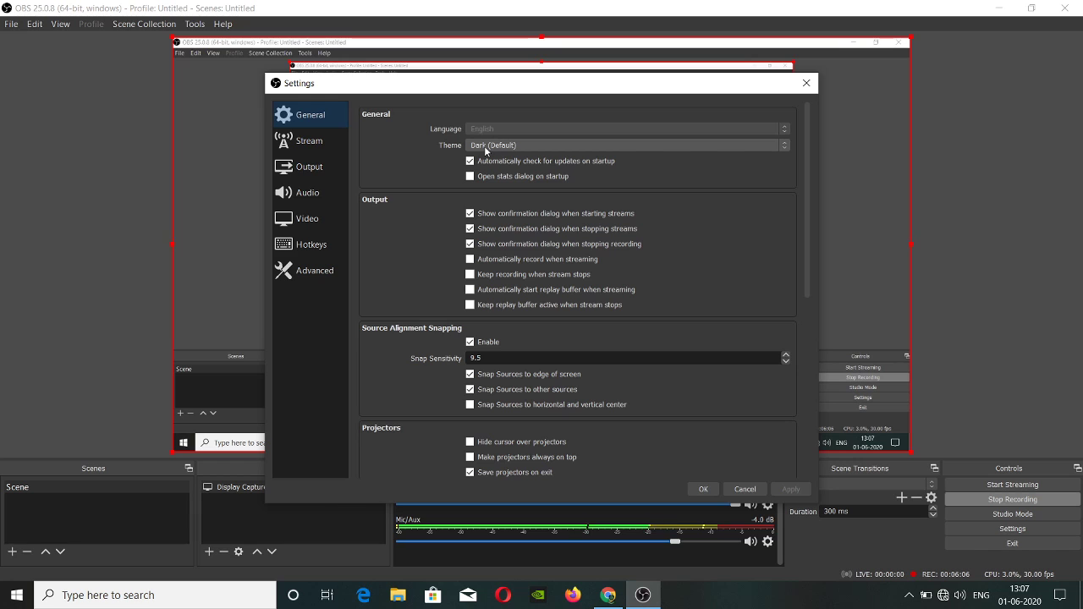
Step: Try the Acri theme in the General settings and switch back to Dark (Default)
click(486, 147)
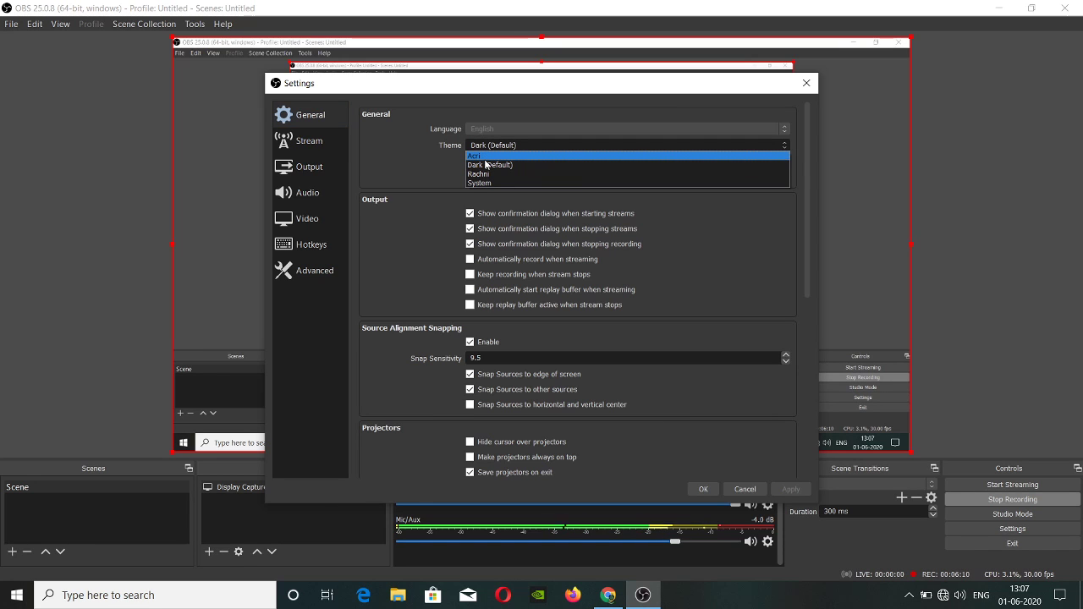
click(485, 157)
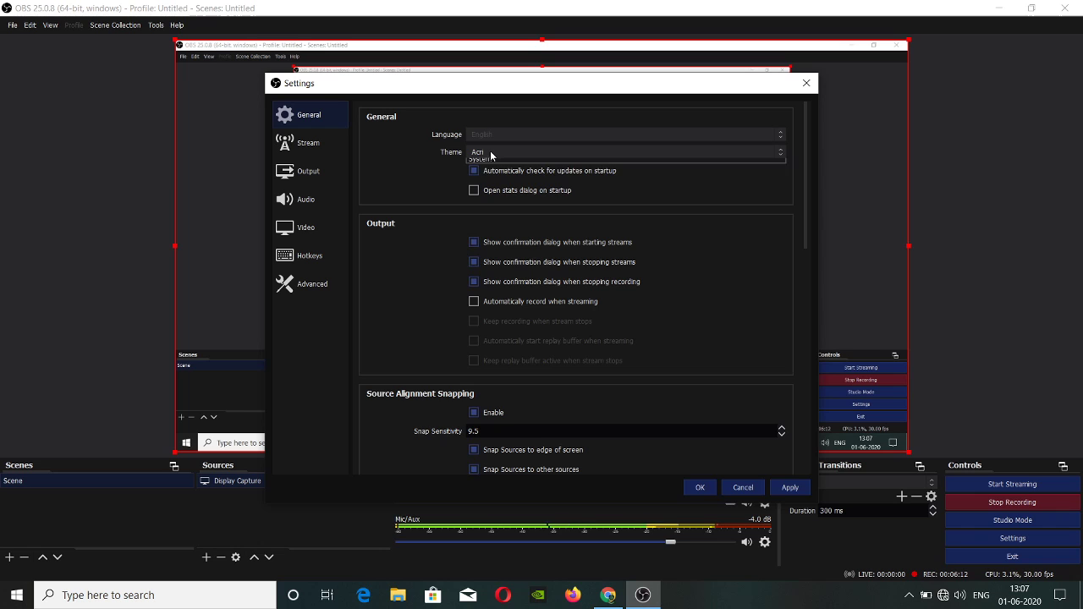
click(490, 153)
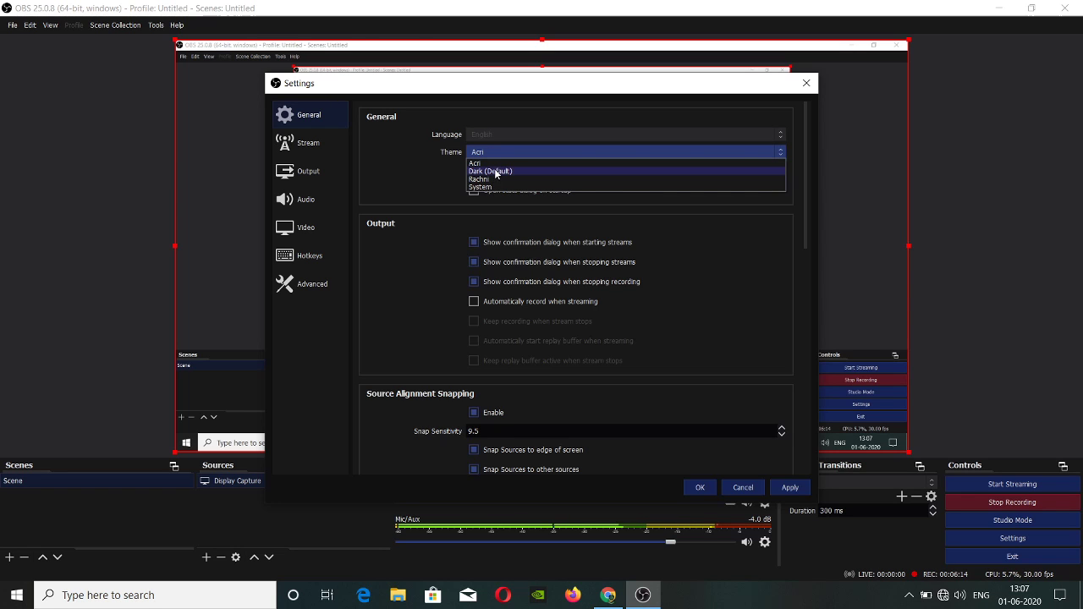
click(494, 172)
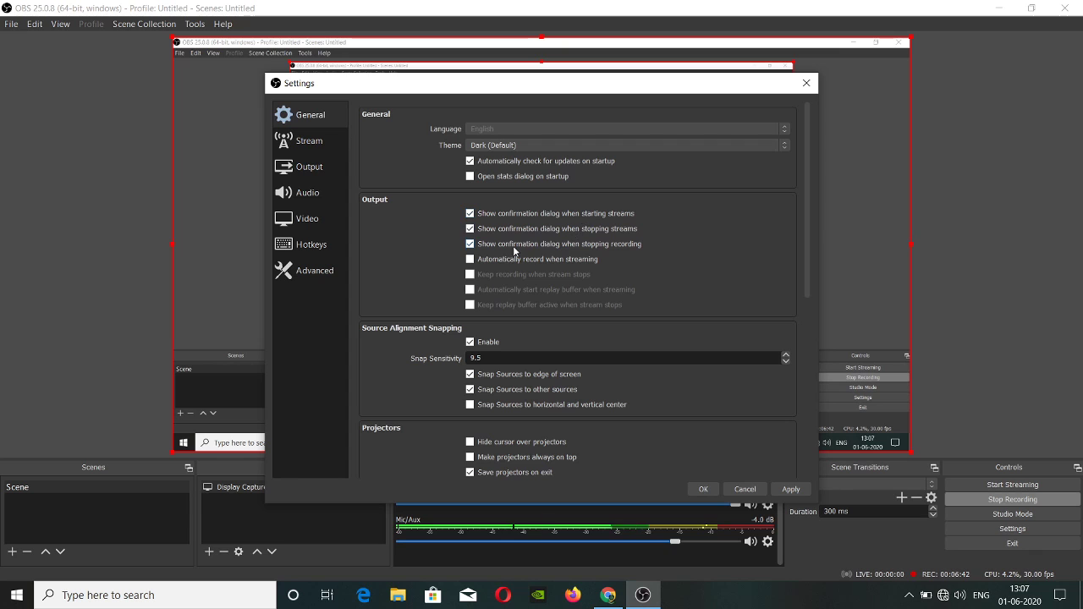
Step: Review the rest of the General settings, from Output and Source Alignment Snapping down to Studio Mode and Multiview
scroll(483, 260, down, 3)
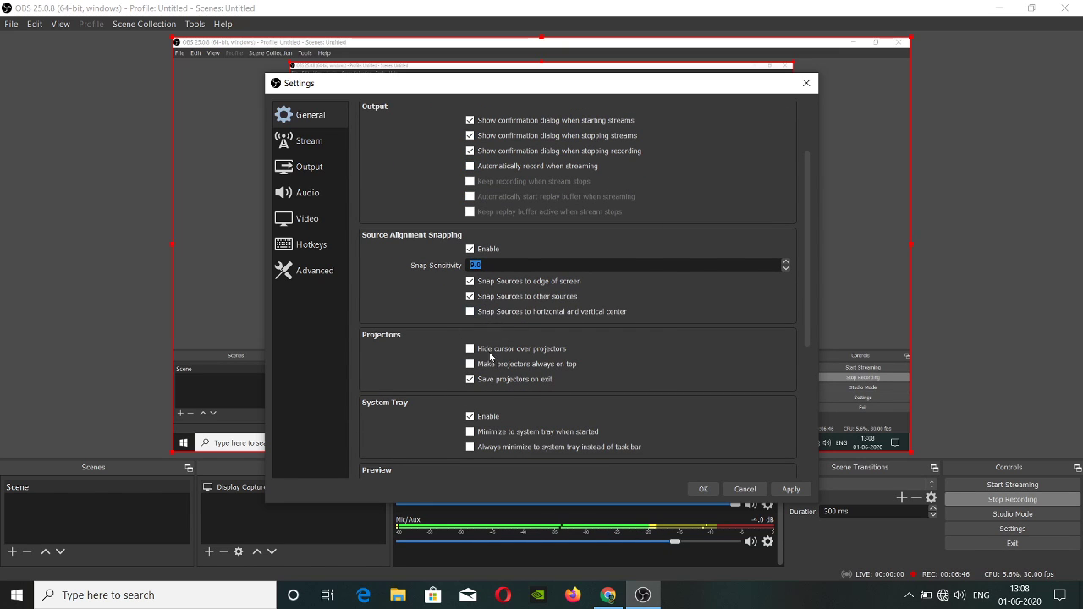
scroll(489, 355, down, 3)
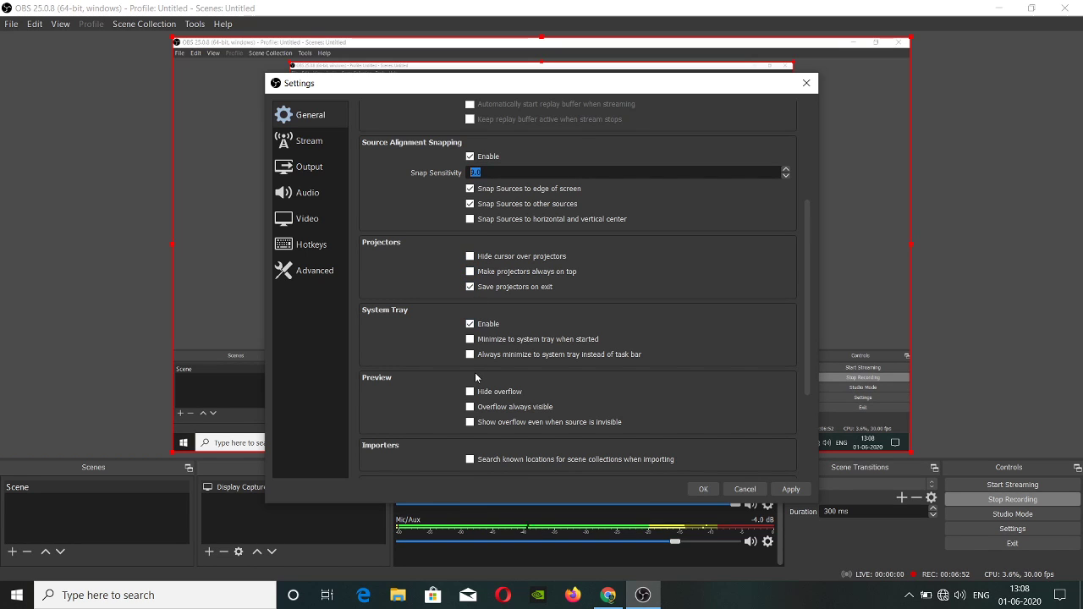
scroll(476, 377, down, 2)
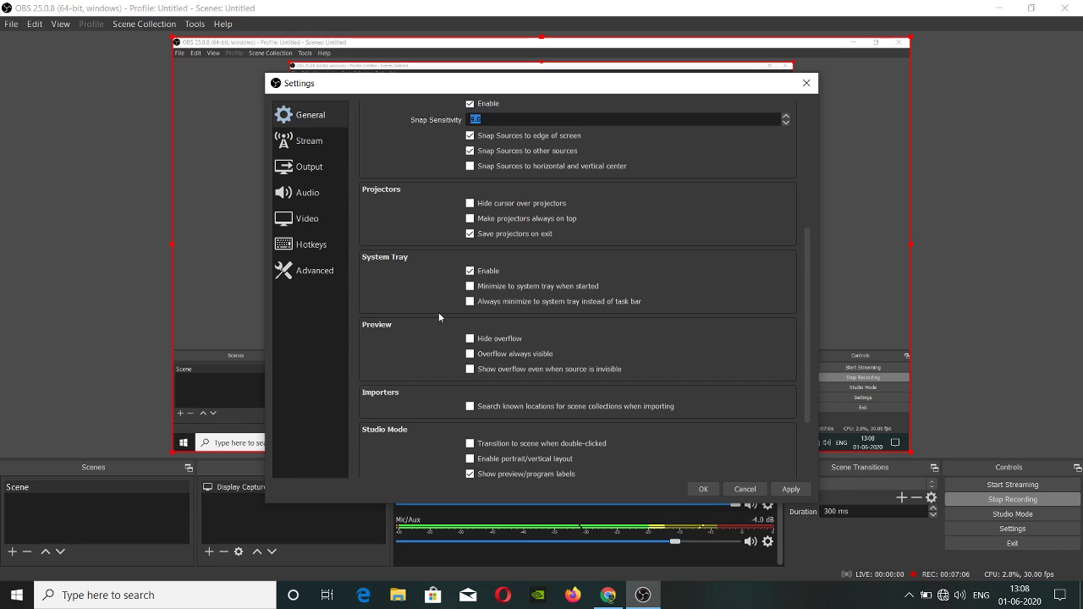
scroll(438, 317, down, 3)
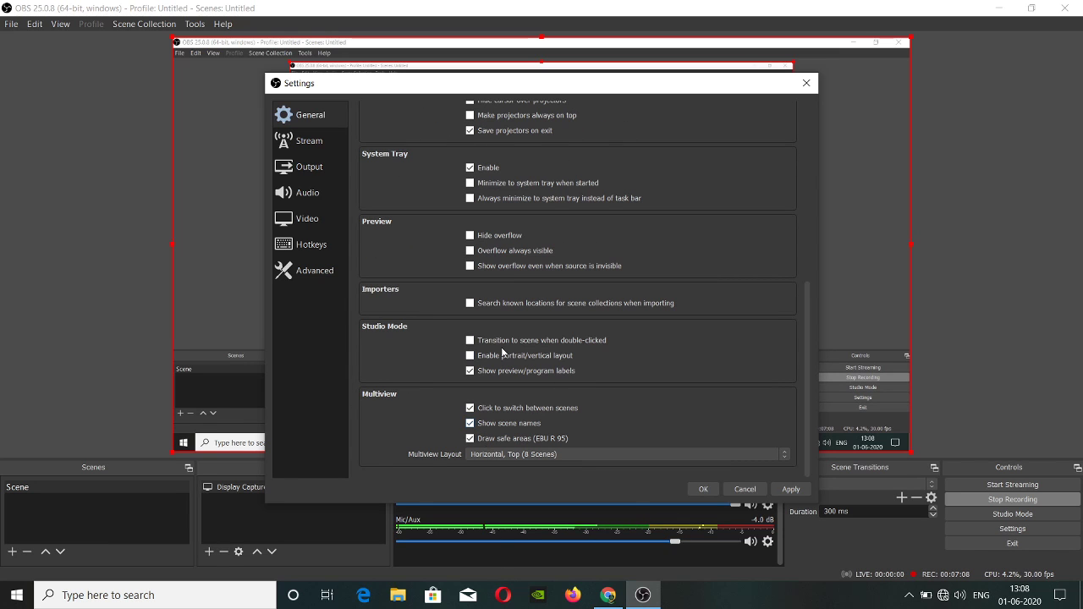
scroll(493, 310, up, 10)
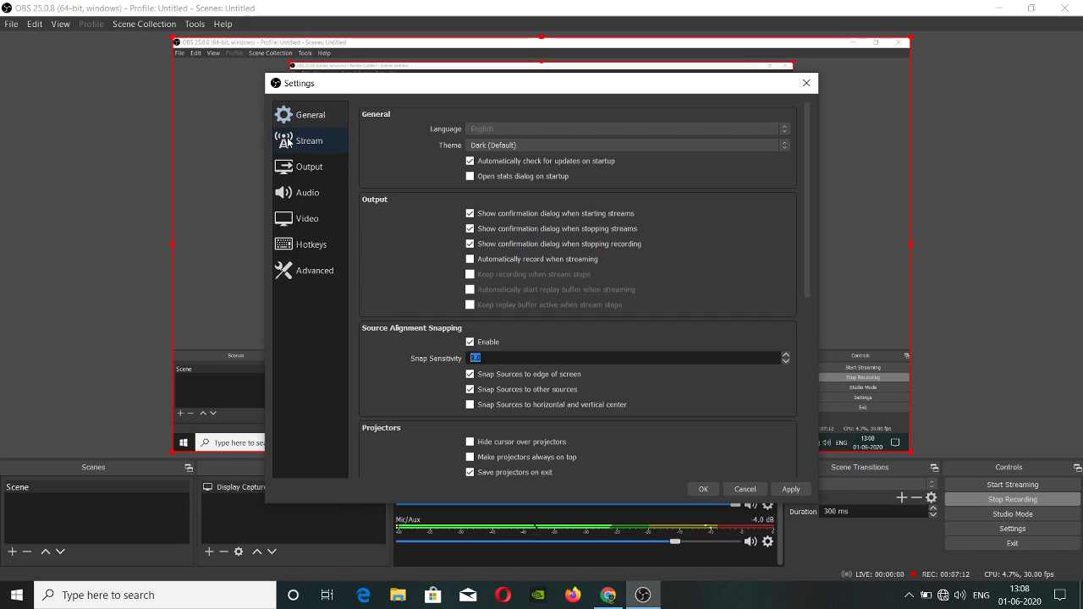
Step: Examine the service and server options in the Stream settings, choosing YouTube / YouTube Gaming as the service
click(289, 142)
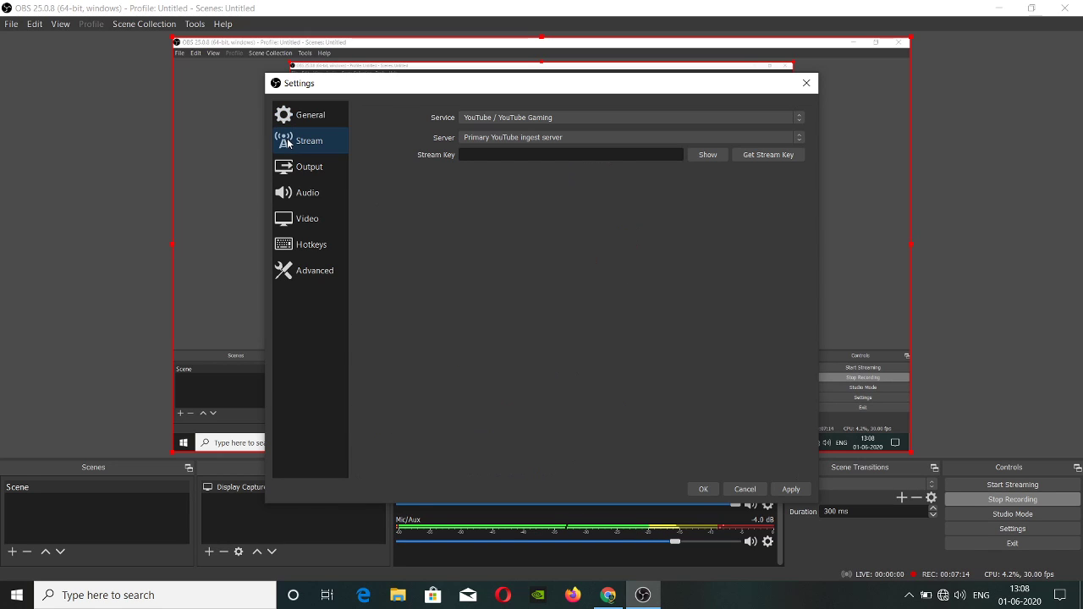
click(513, 120)
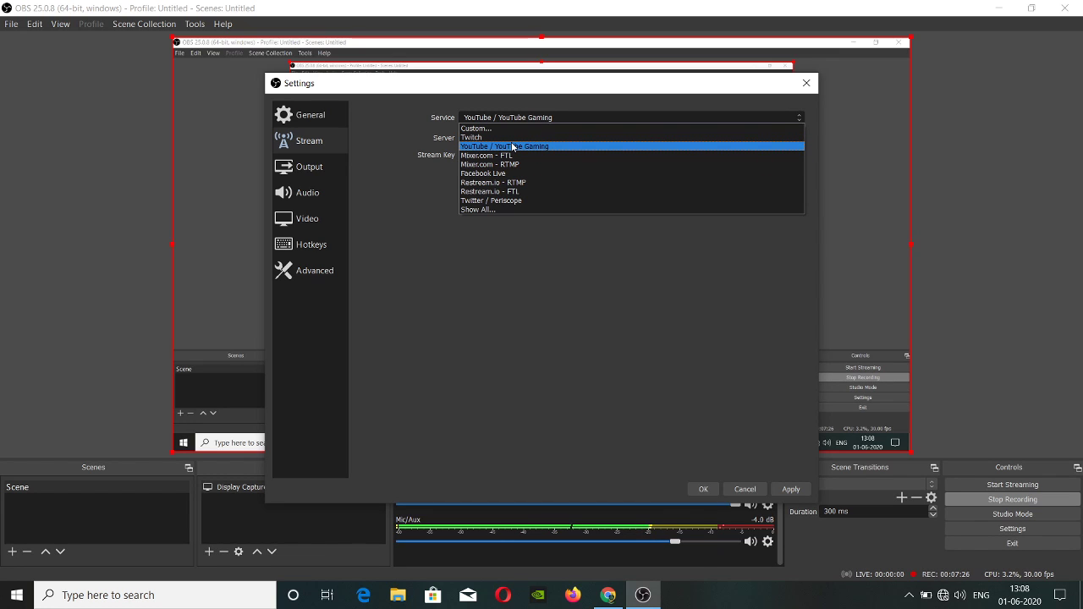
click(511, 146)
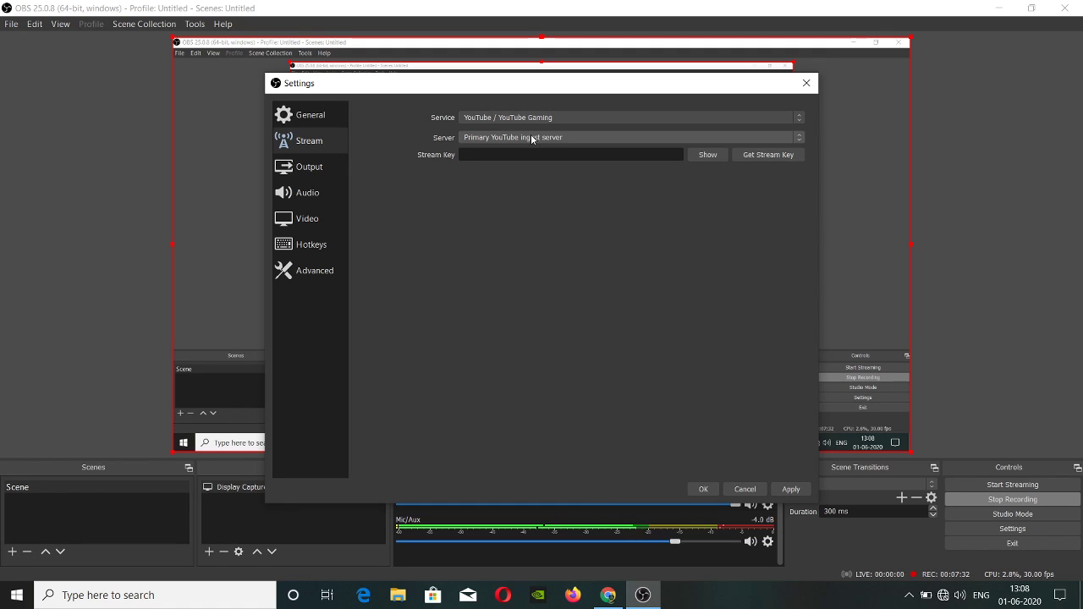
click(534, 139)
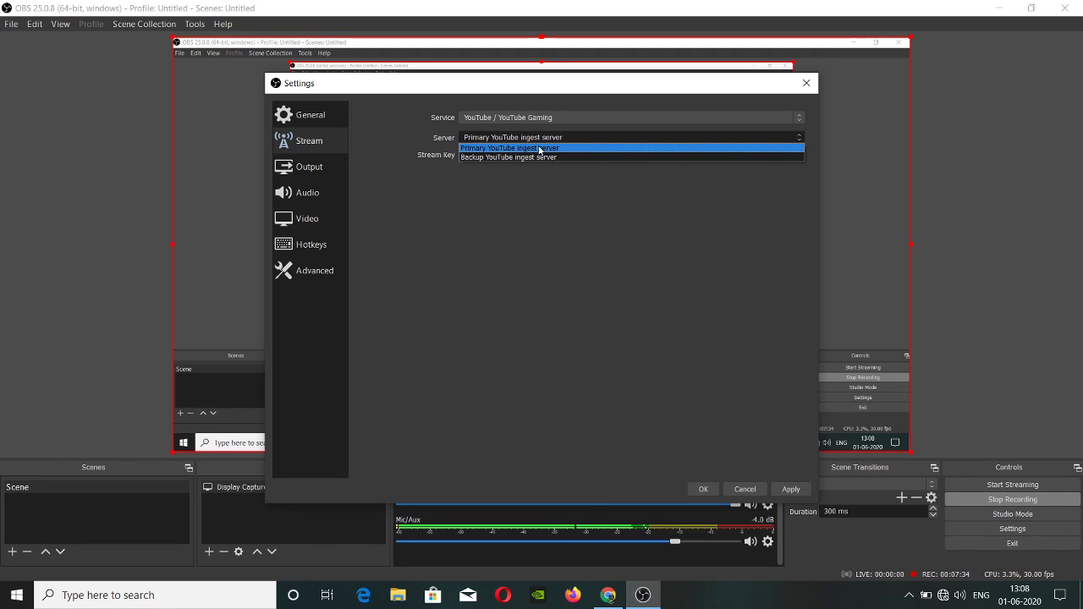
click(543, 137)
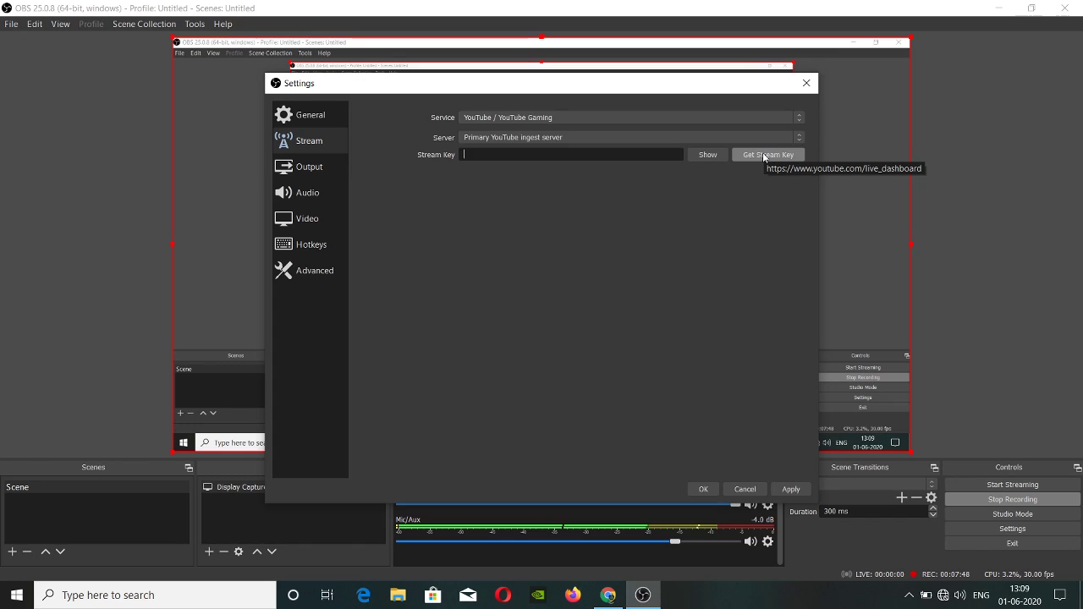
Step: Examine the streaming encoder and audio bitrate options in the Output settings
click(297, 176)
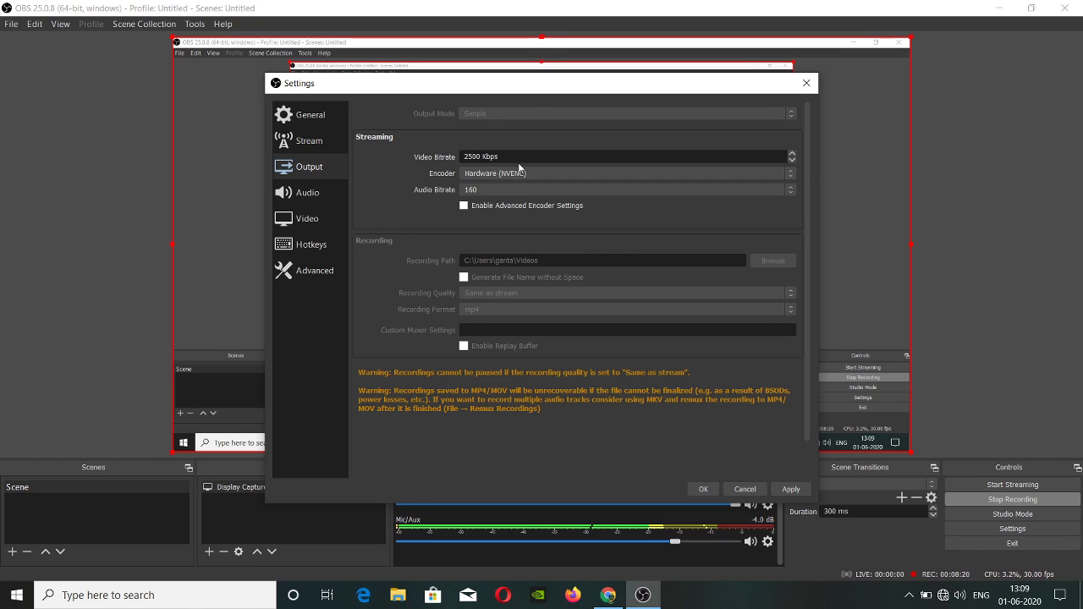
click(546, 176)
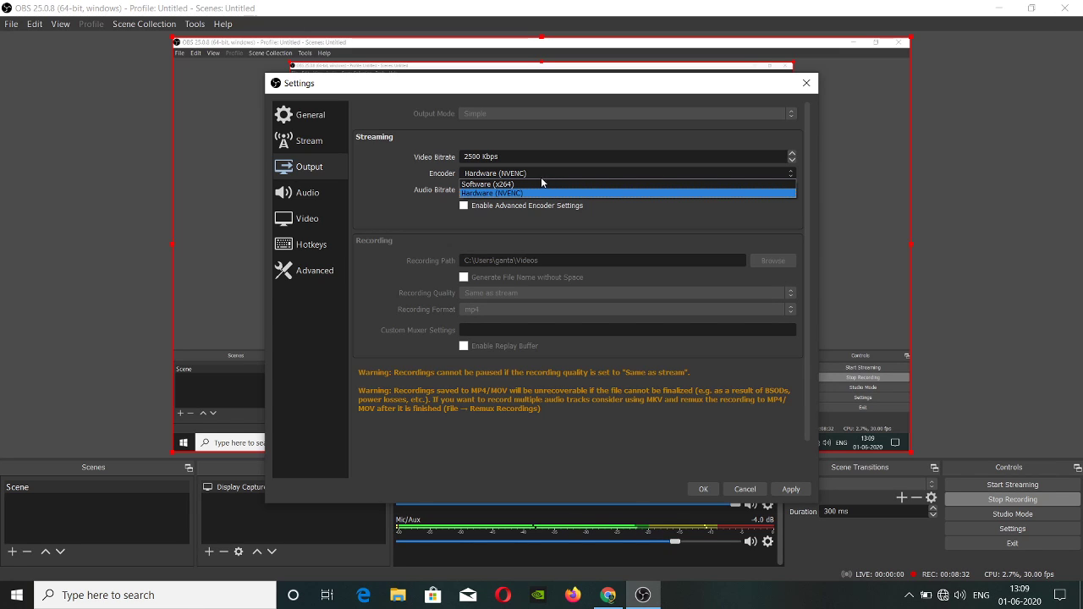
click(364, 170)
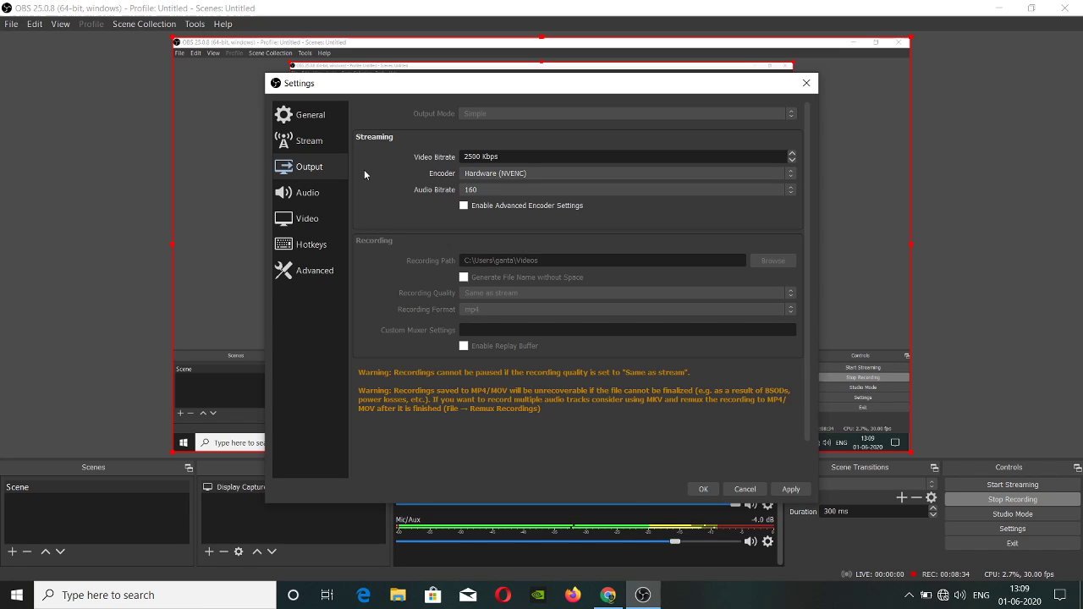
click(543, 193)
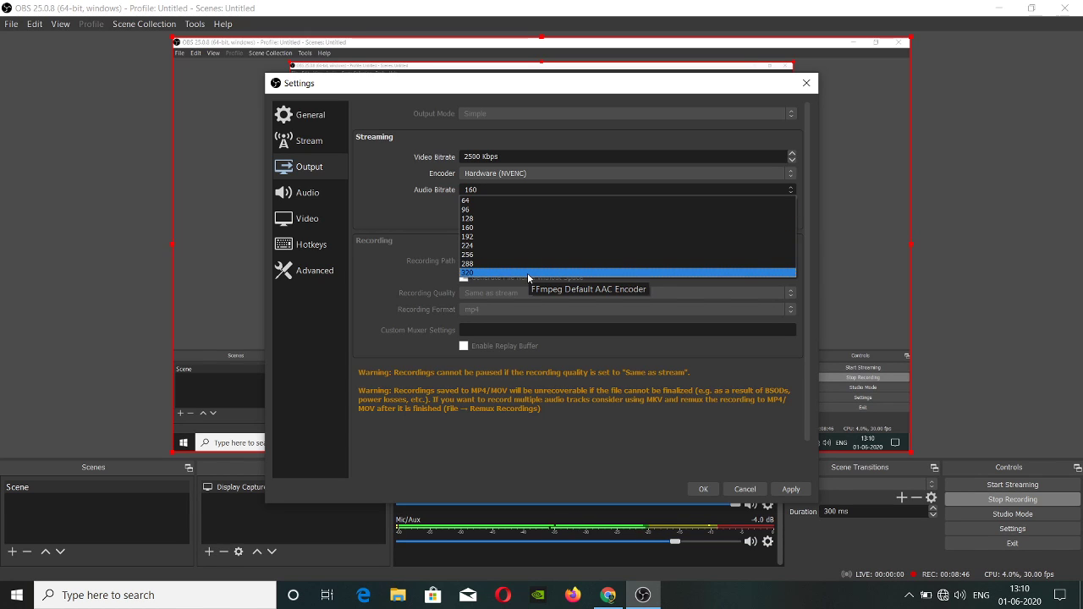
click(416, 251)
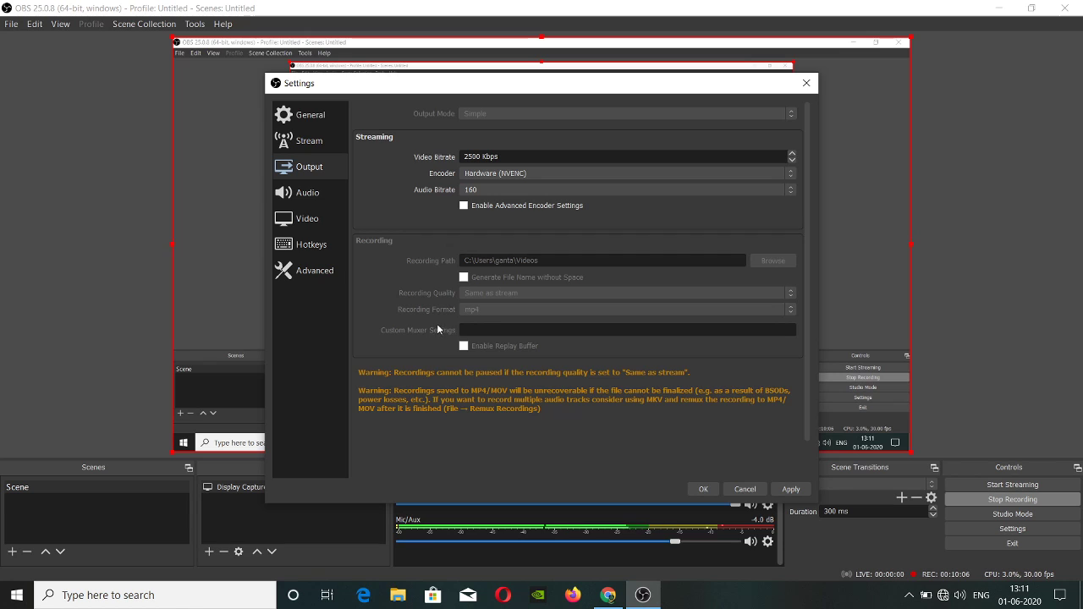
Step: Examine the desktop and microphone device options and audio hotkeys in the Audio settings, and view the Video settings
click(320, 194)
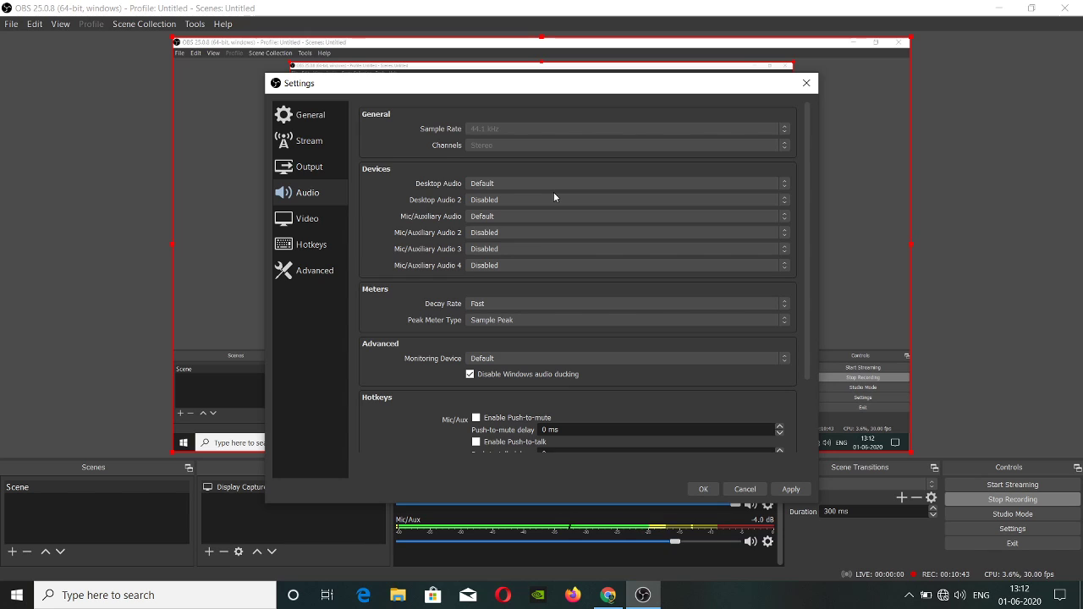
click(481, 183)
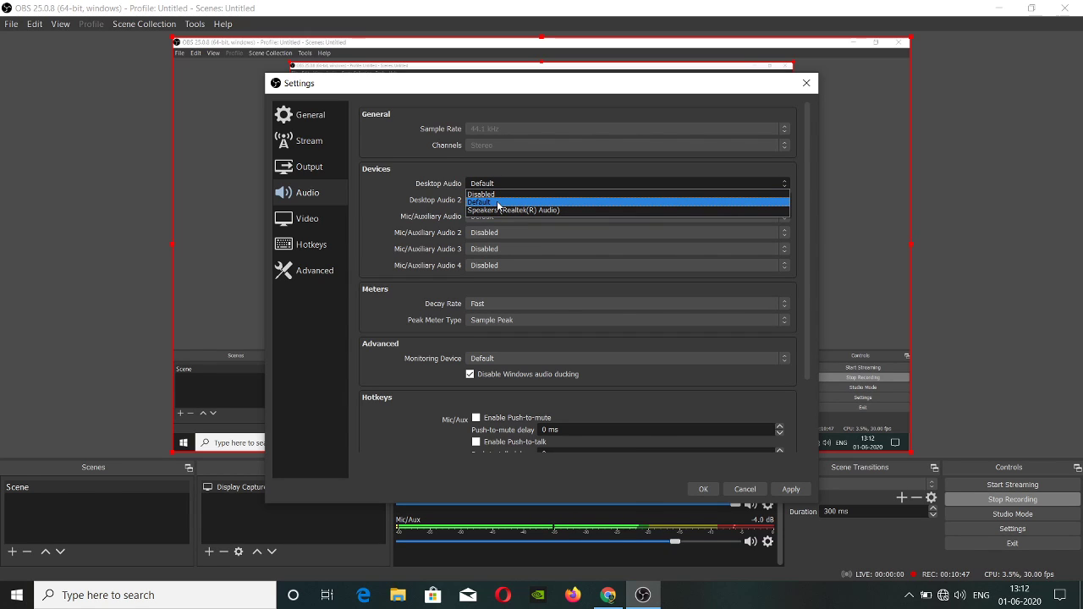
click(436, 190)
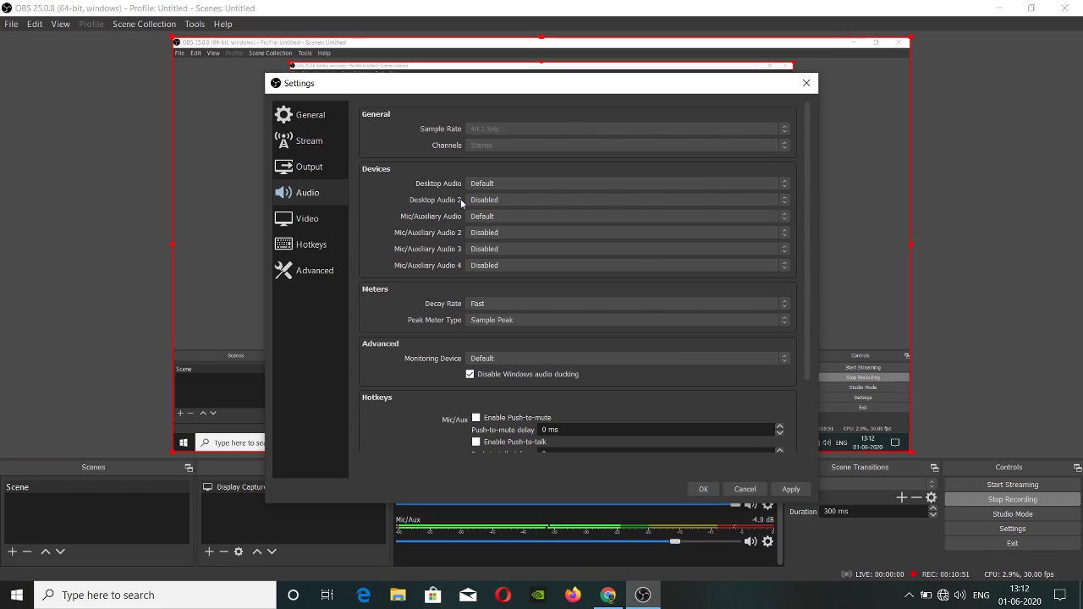
click(491, 200)
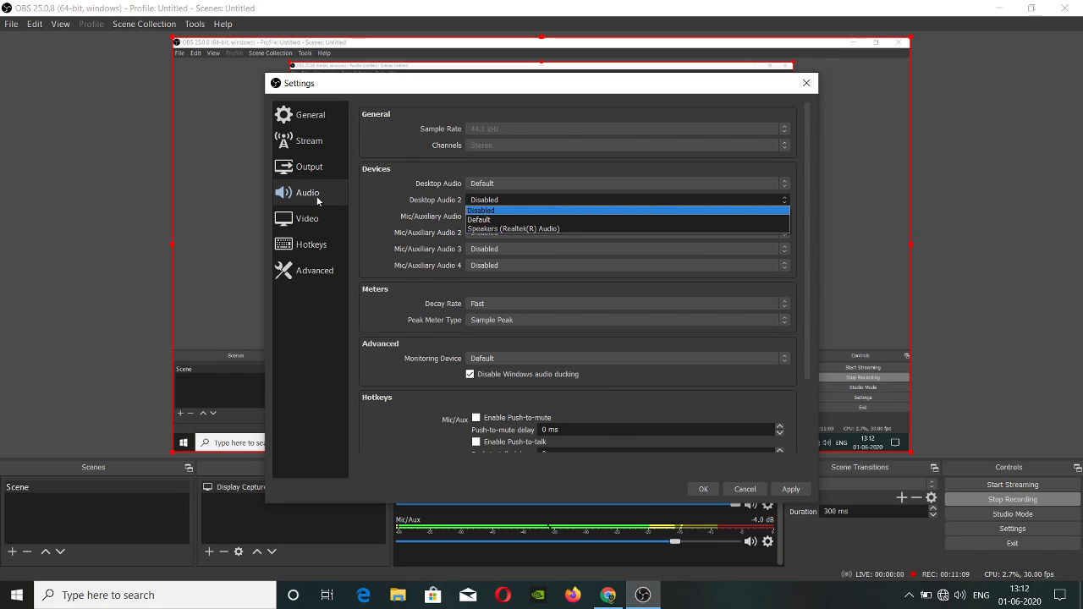
click(377, 196)
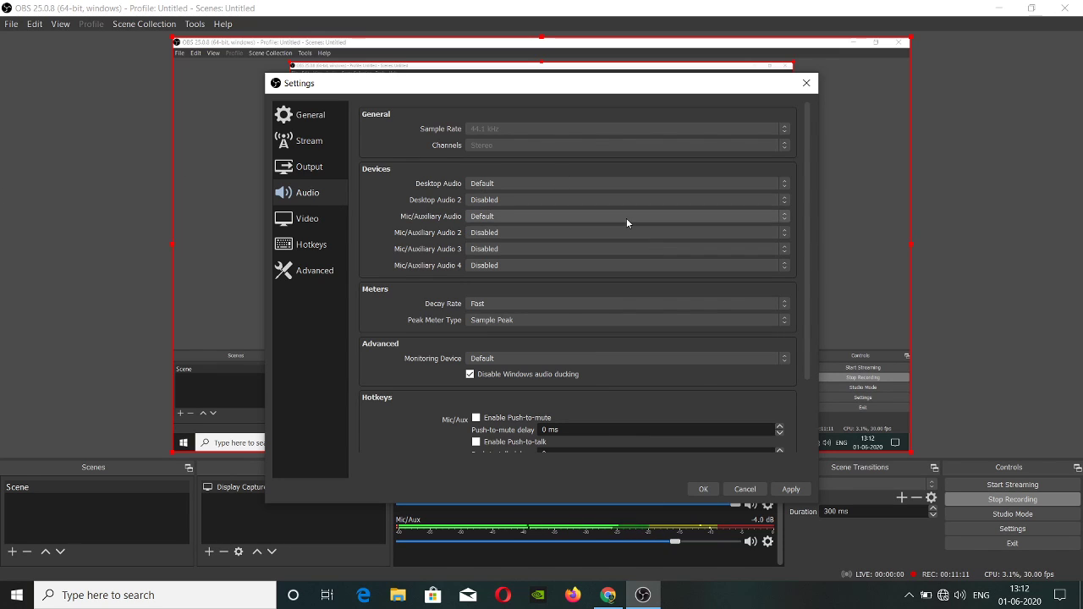
click(627, 222)
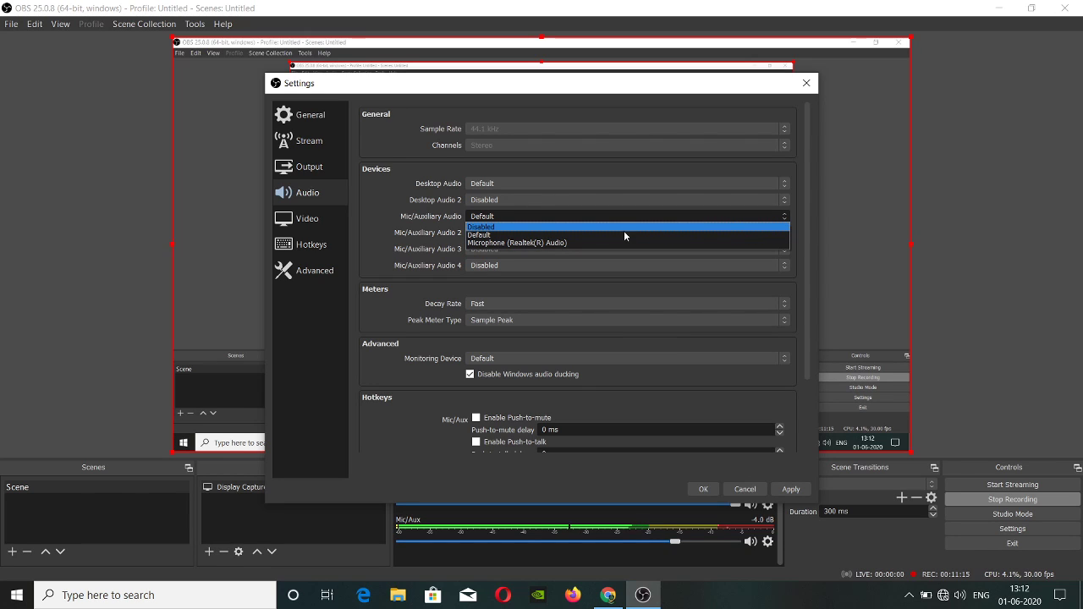
click(636, 214)
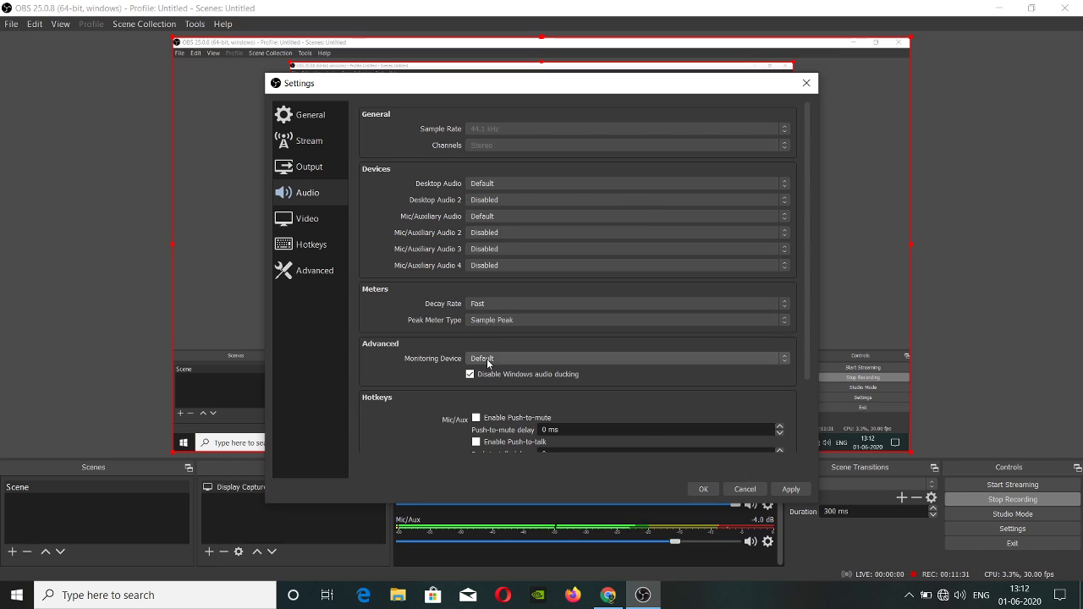
scroll(487, 365, down, 2)
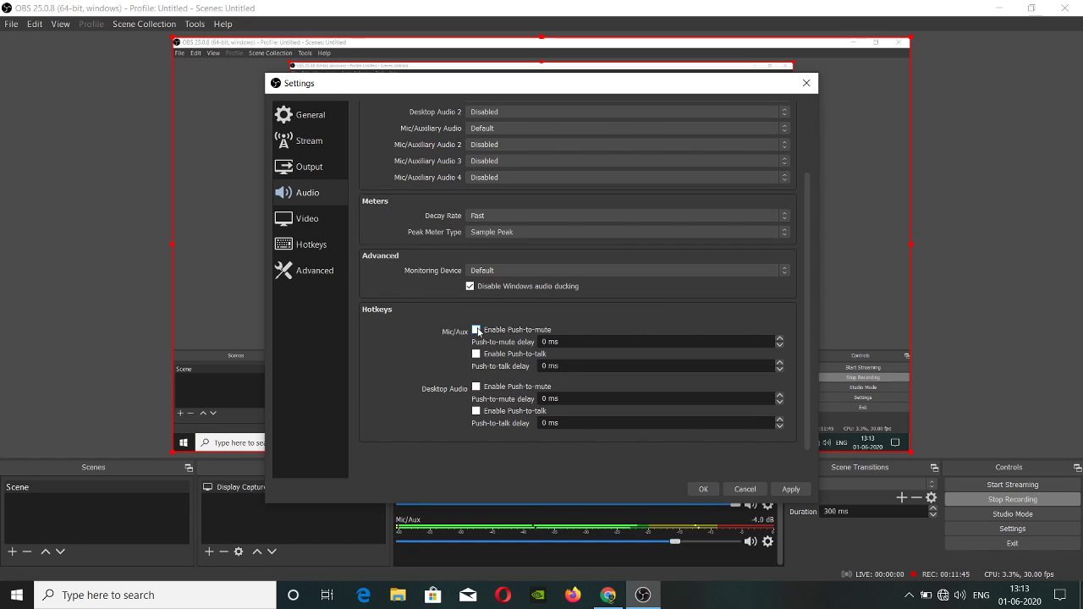
click(283, 220)
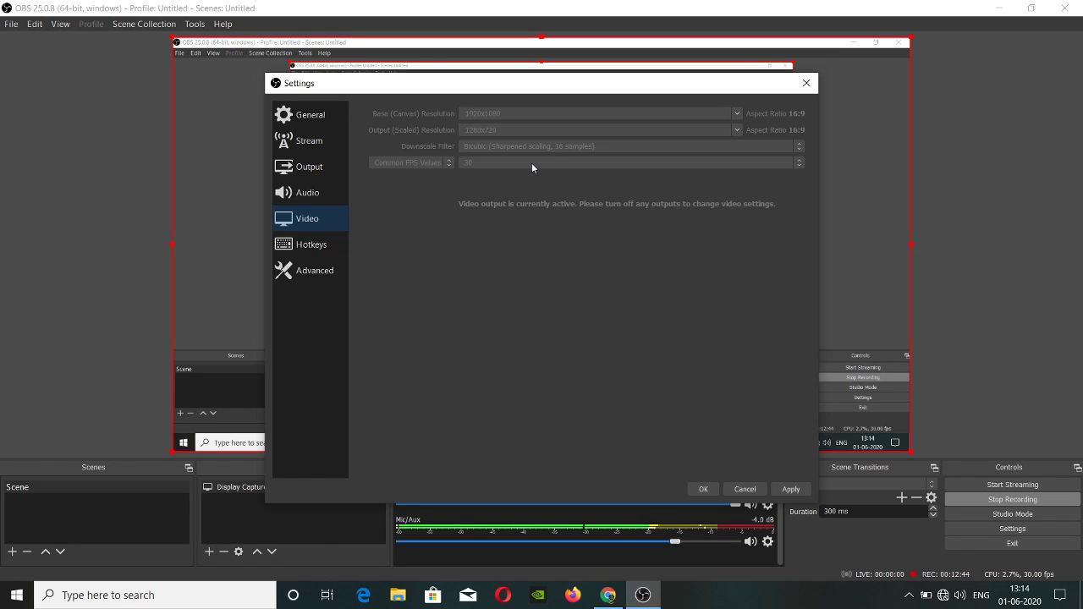
Step: Try F1 as the Start Streaming hotkey, revert it, and look through the rest of the hotkey list
click(323, 251)
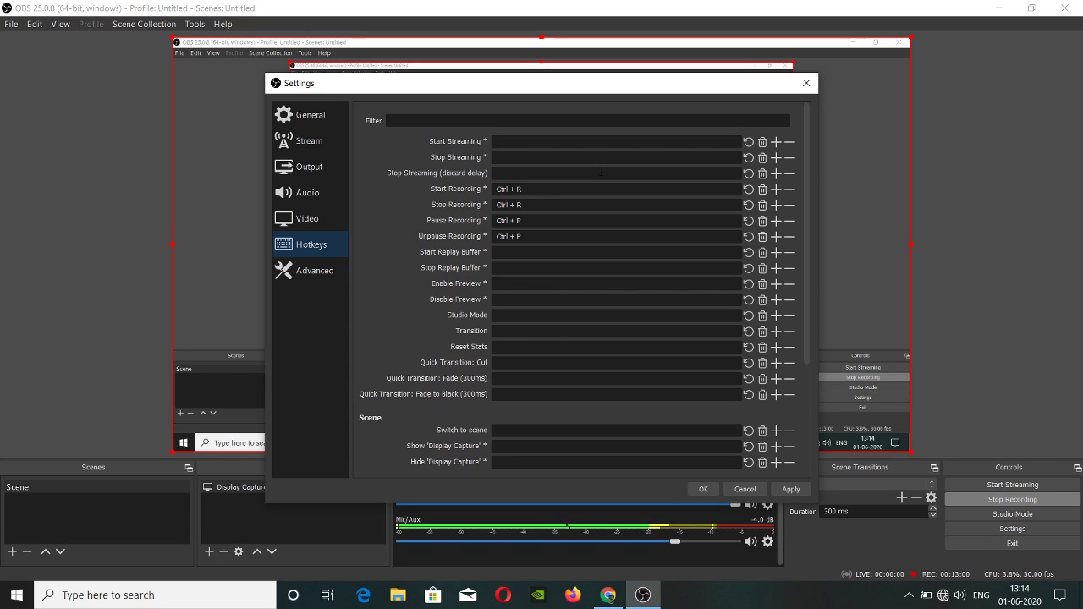
click(586, 141)
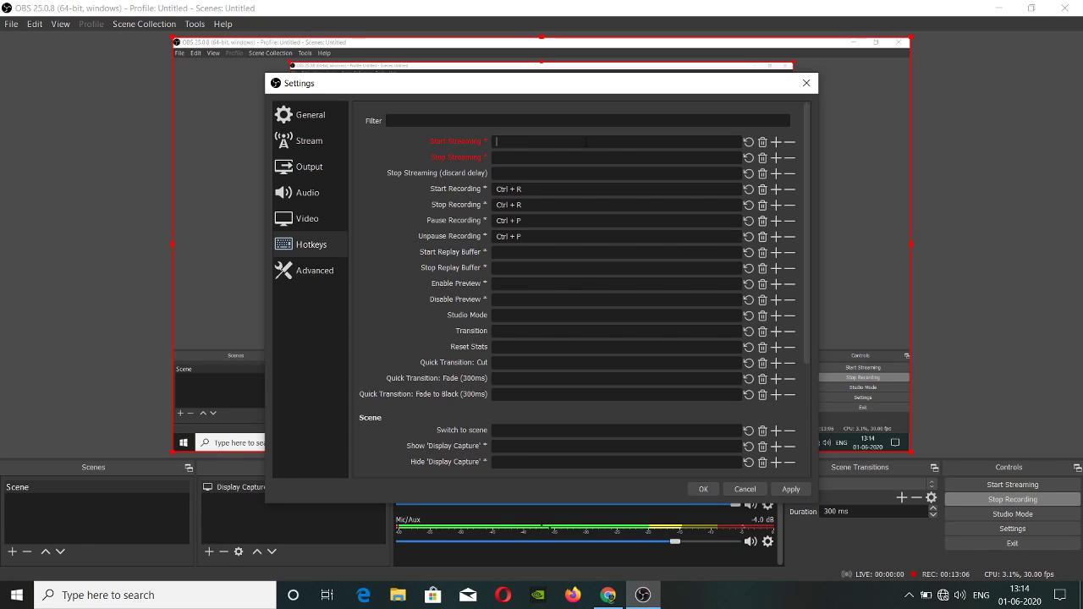
key(F1)
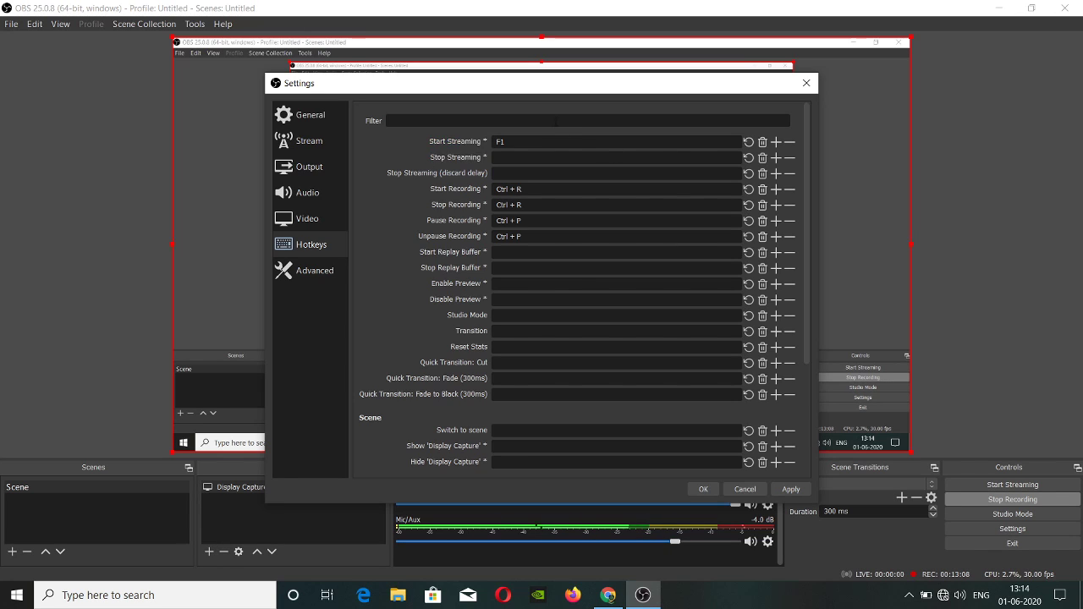
click(748, 144)
scroll(561, 370, down, 3)
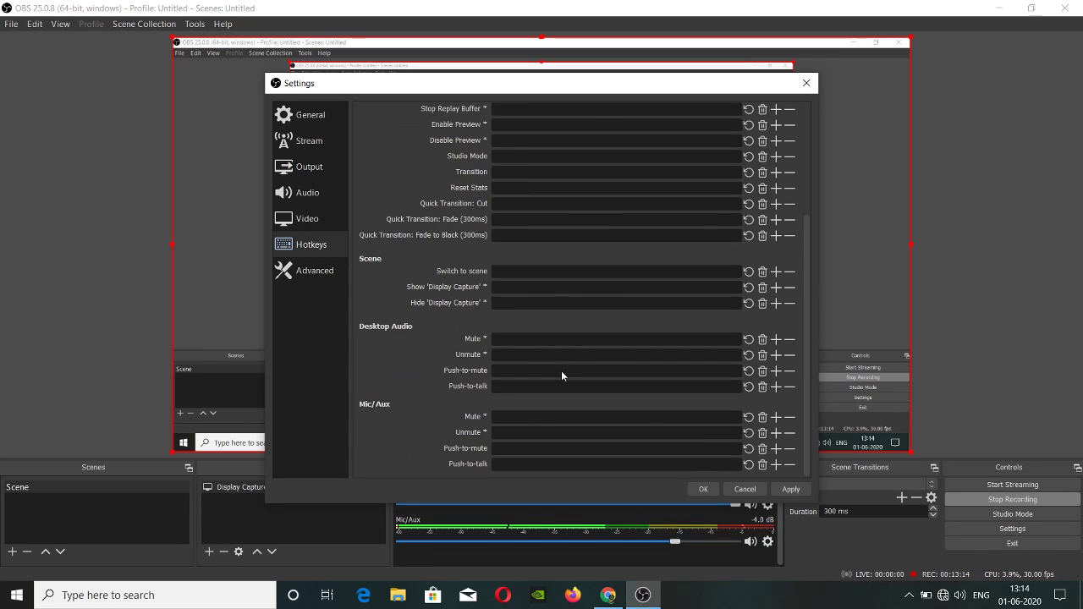
scroll(561, 370, up, 3)
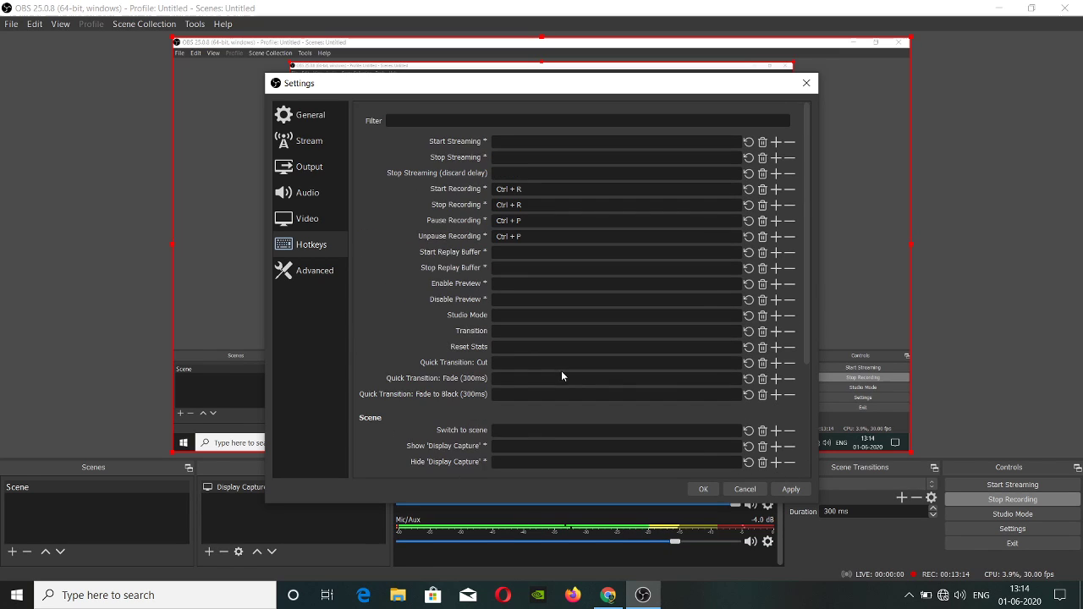
Step: Examine the Process Priority options in the Advanced settings, and close the settings without changing anything
click(330, 276)
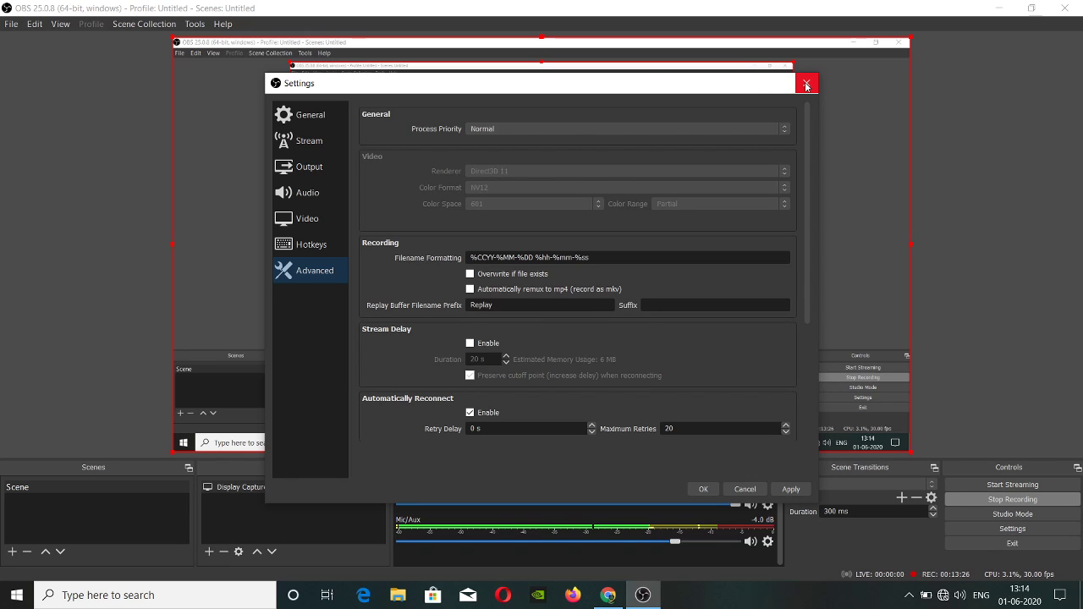
click(758, 129)
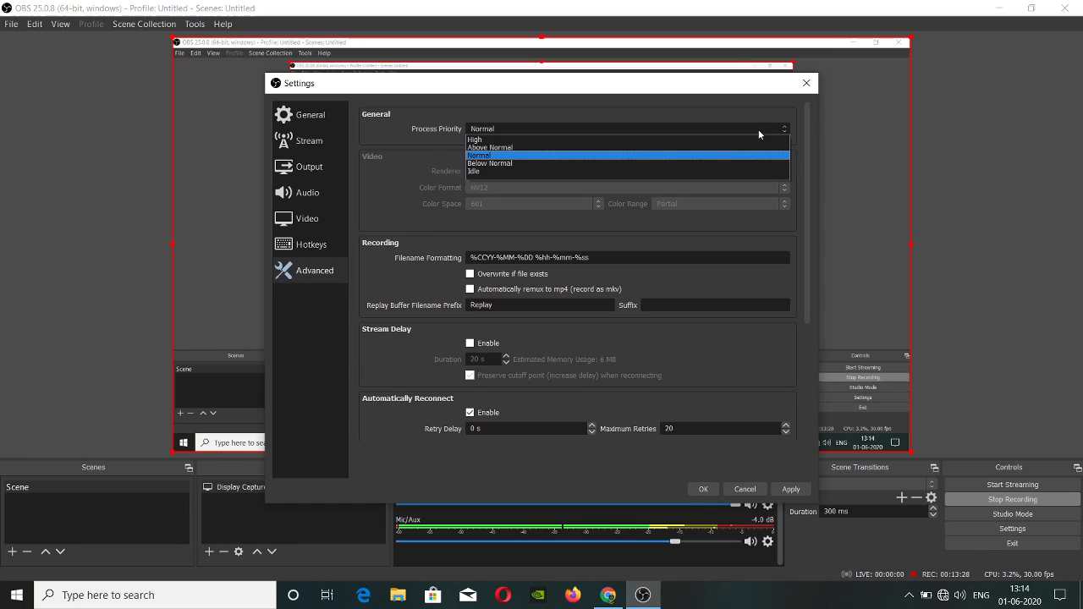
click(807, 84)
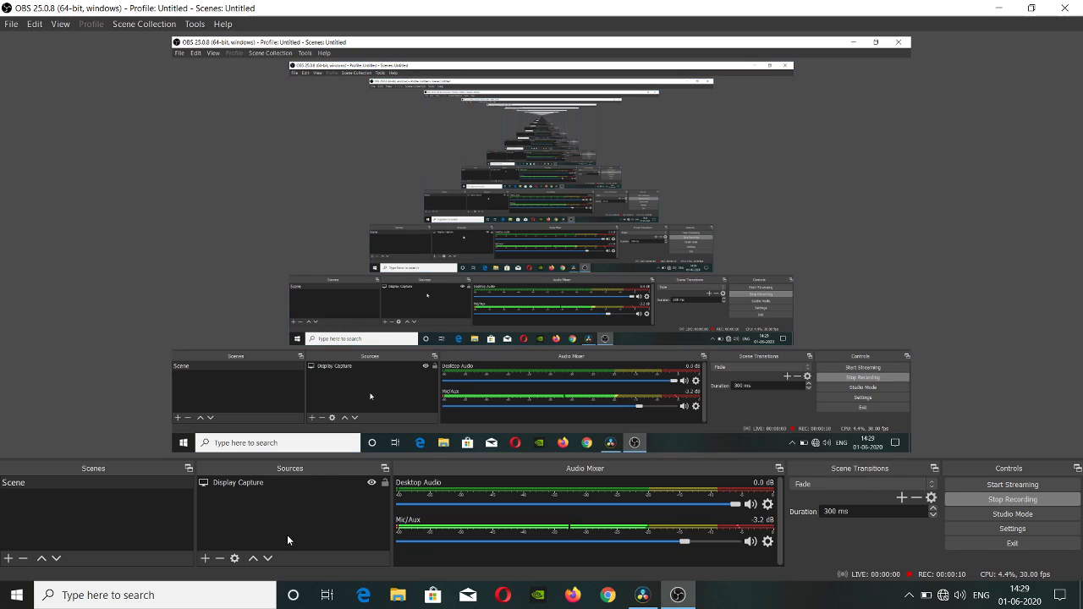
Step: Add a new Video Capture Device source to the scene, keeping the default name and making it visible
click(204, 557)
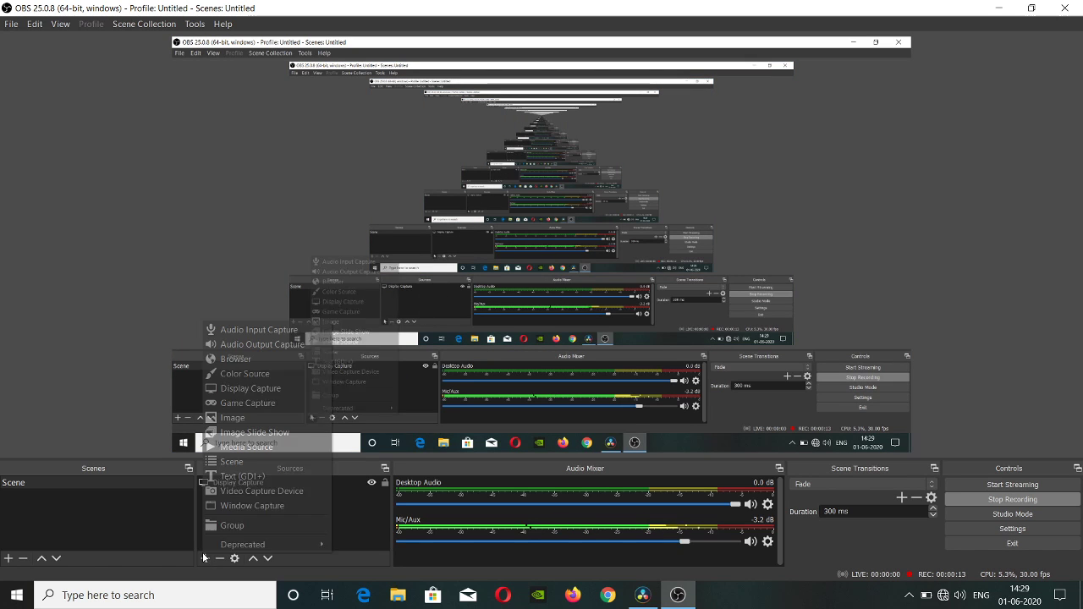
click(240, 491)
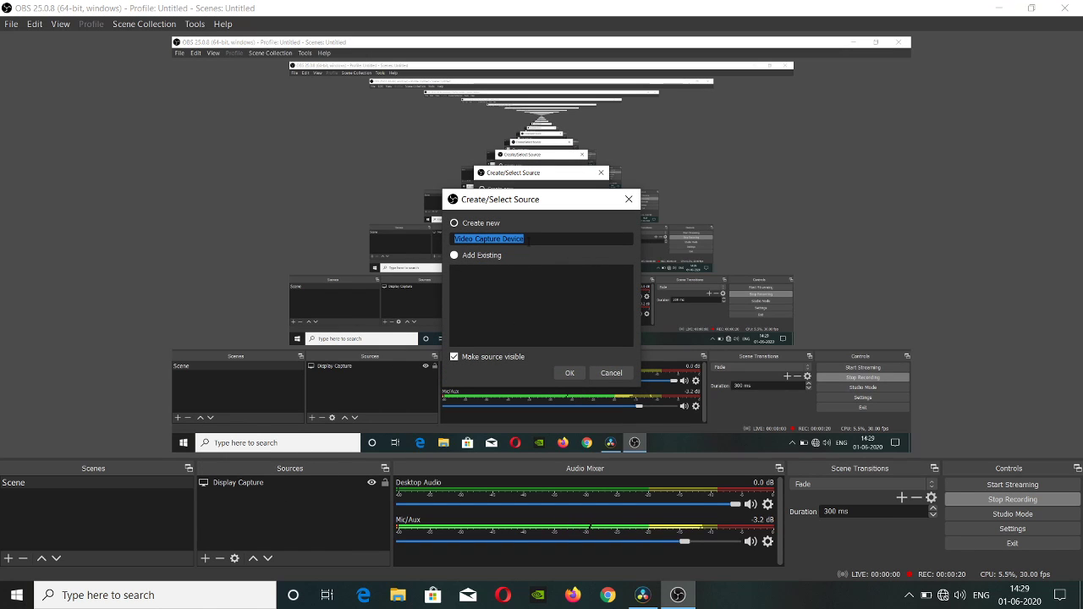
click(560, 373)
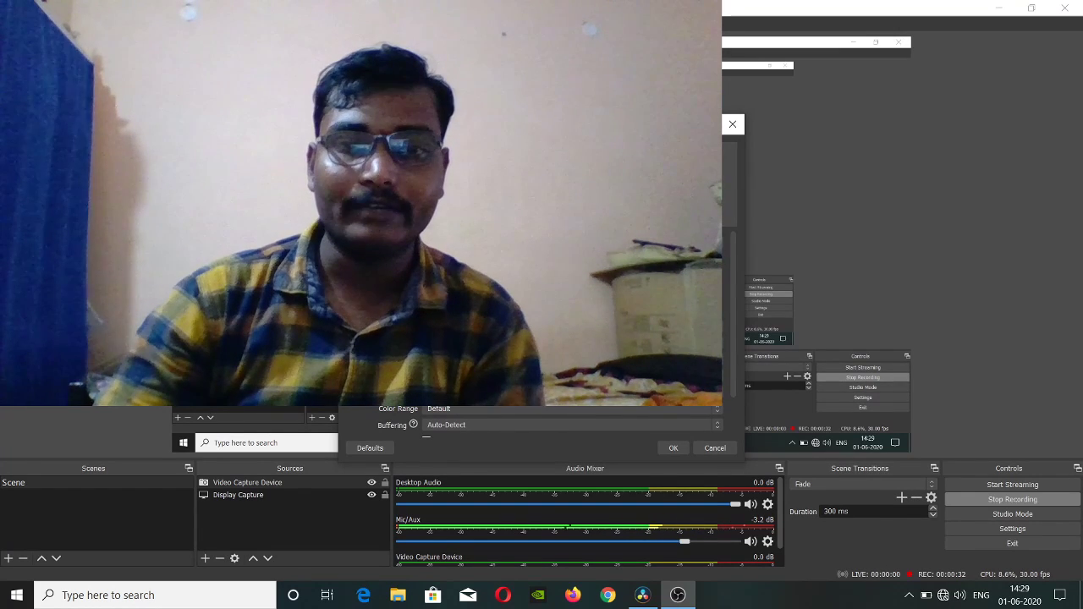
Step: Review the webcam source's properties, choose Capture audio only as its Audio Output Mode, and accept the properties
click(456, 262)
click(456, 262)
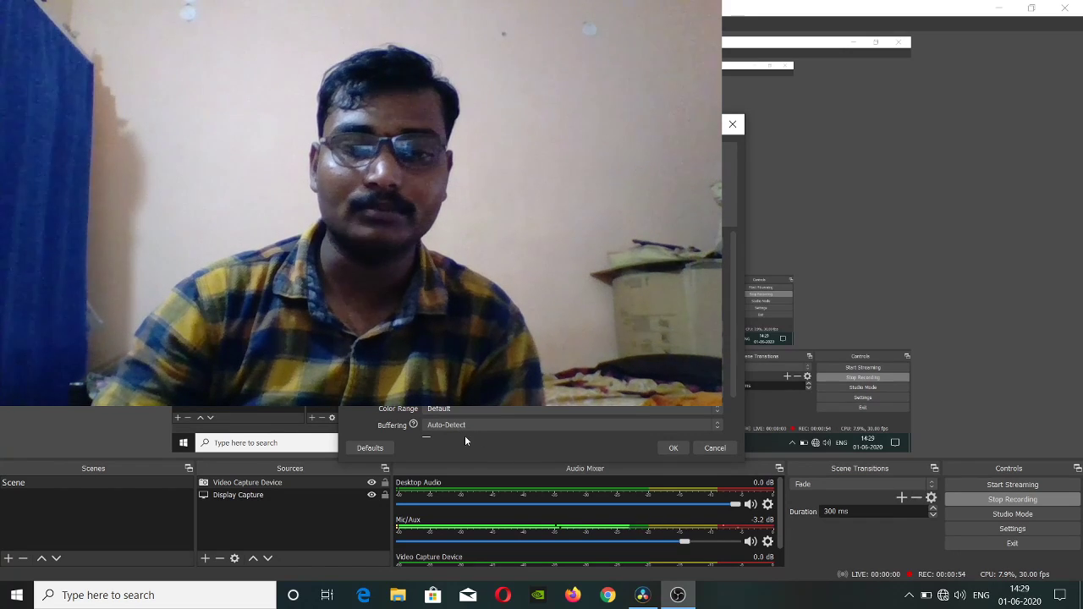
scroll(461, 411, down, 3)
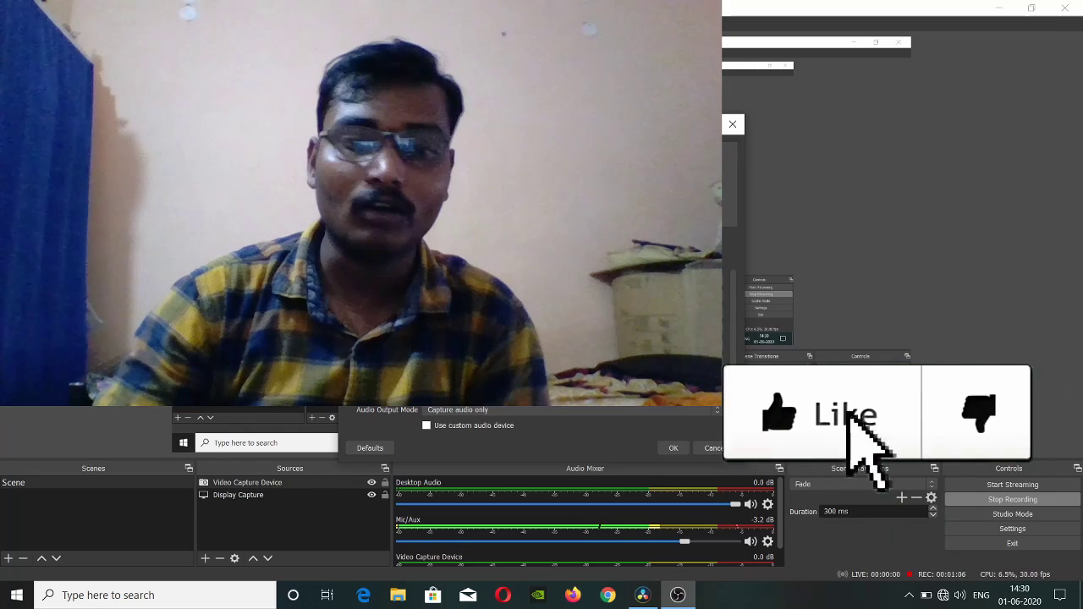
click(472, 411)
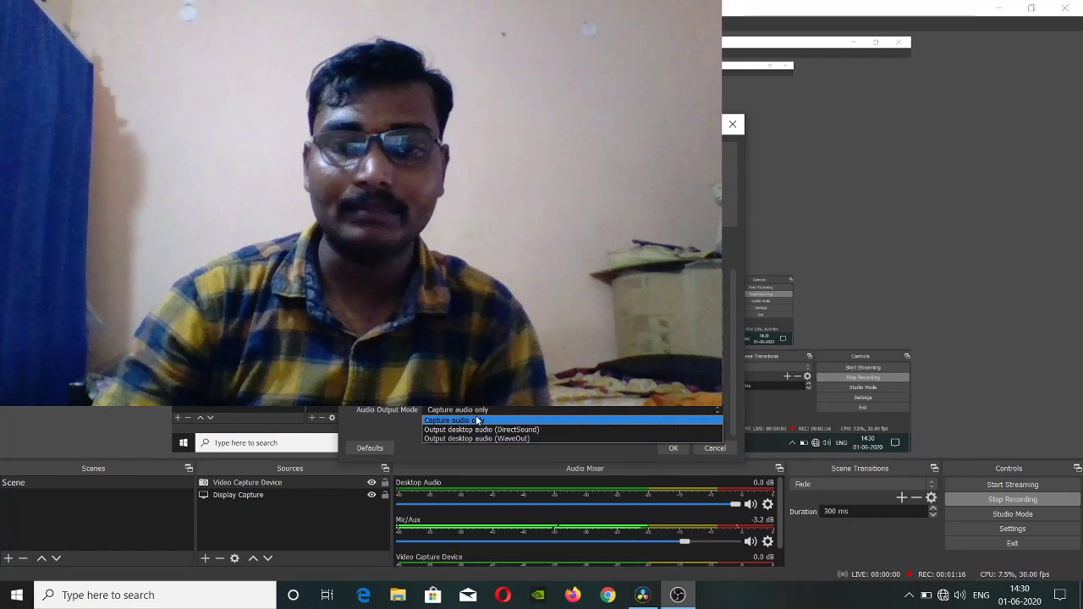
click(480, 411)
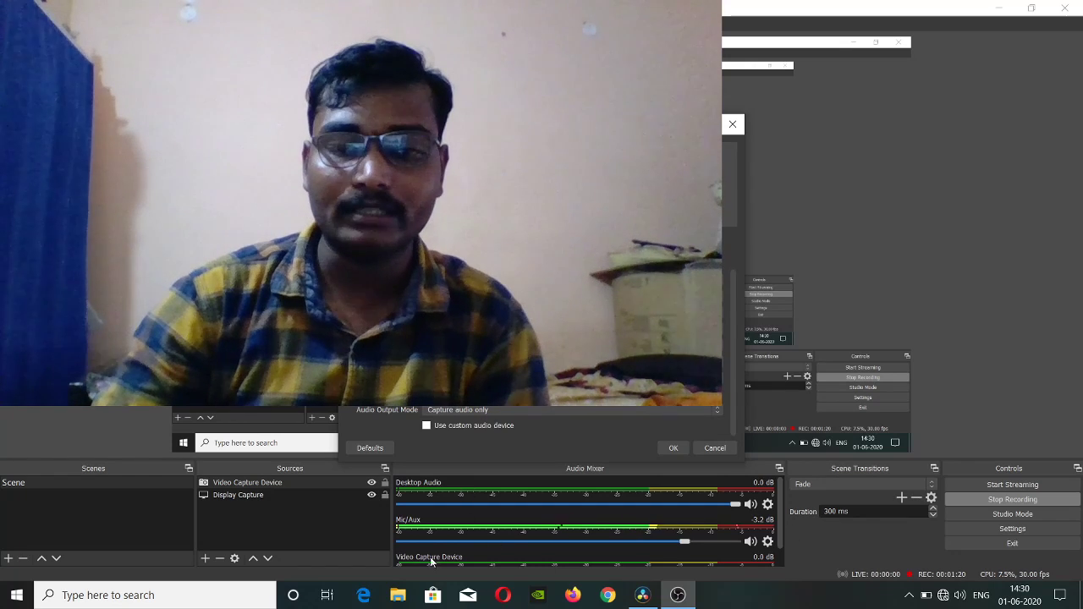
scroll(780, 533, down, 2)
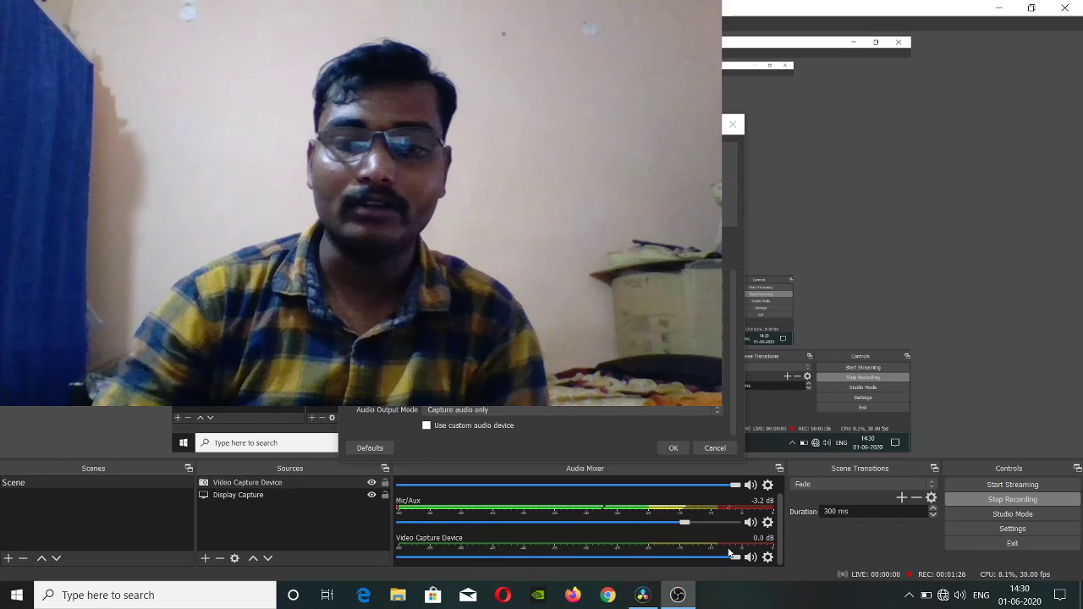
click(471, 410)
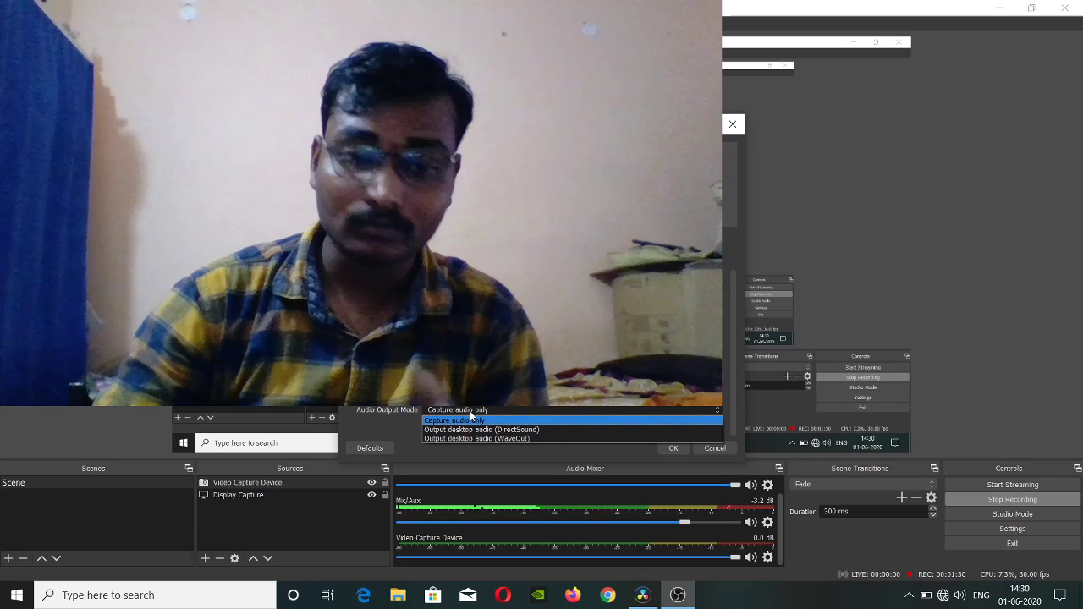
click(467, 419)
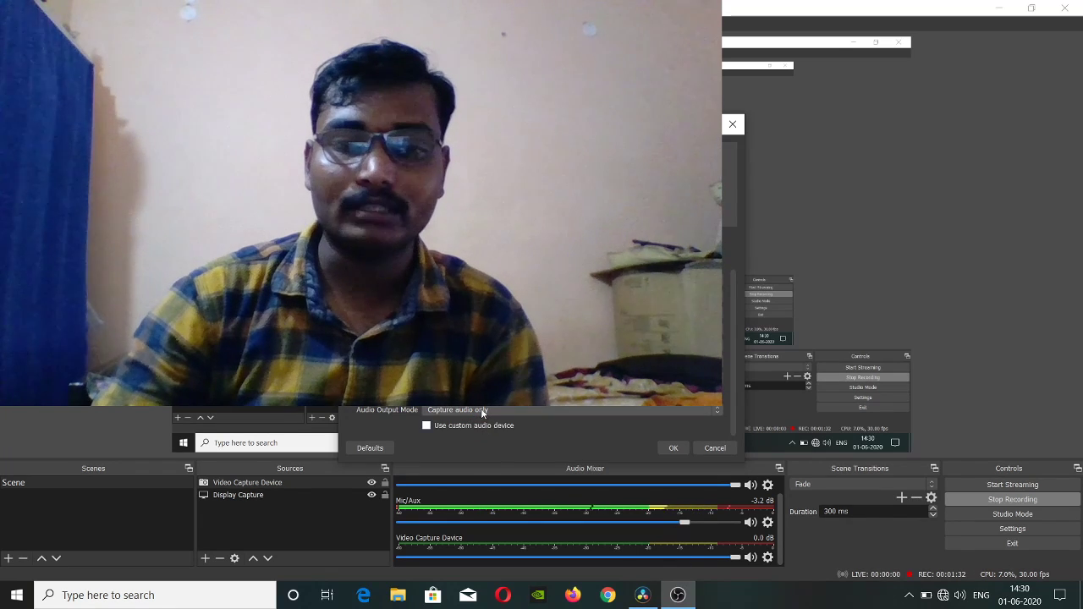
click(680, 453)
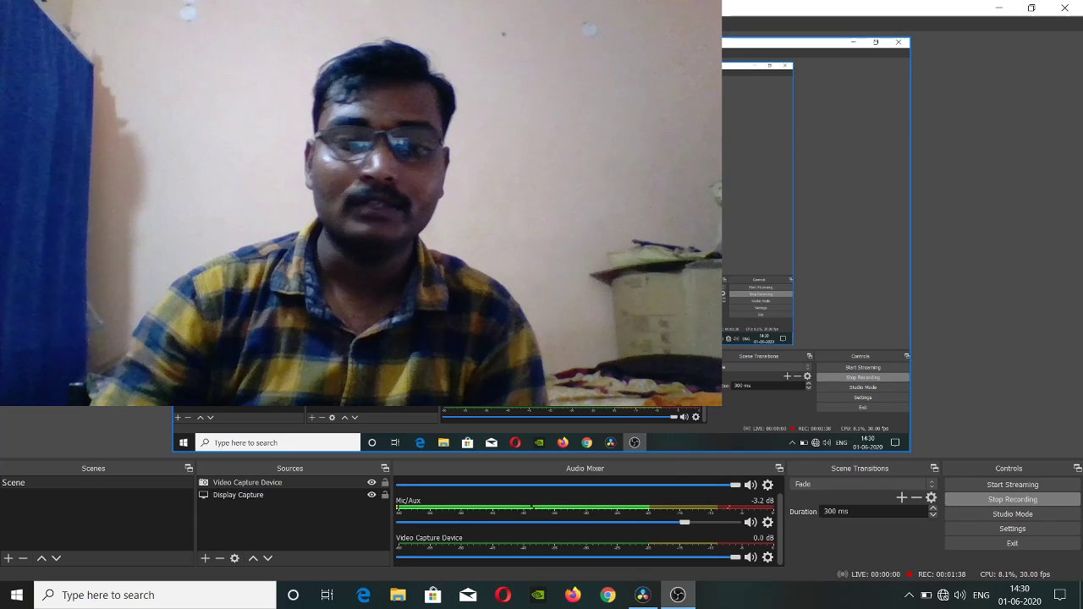
Step: Shrink the webcam source and fit it into the lower-right corner of the canvas over the display capture
drag(339, 169, 590, 292)
drag(419, 176, 640, 299)
drag(730, 366, 730, 364)
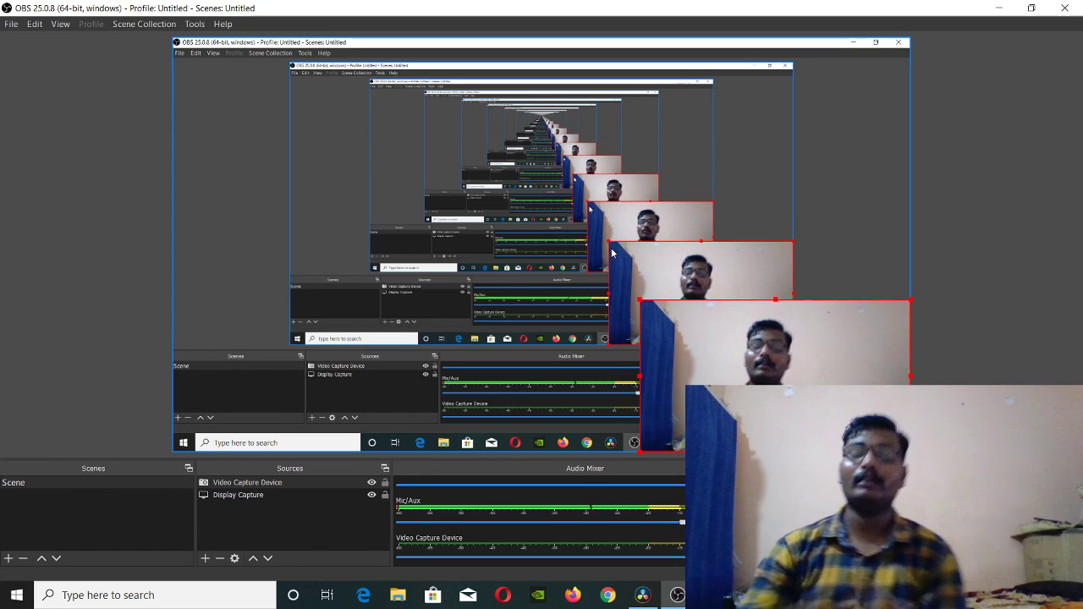